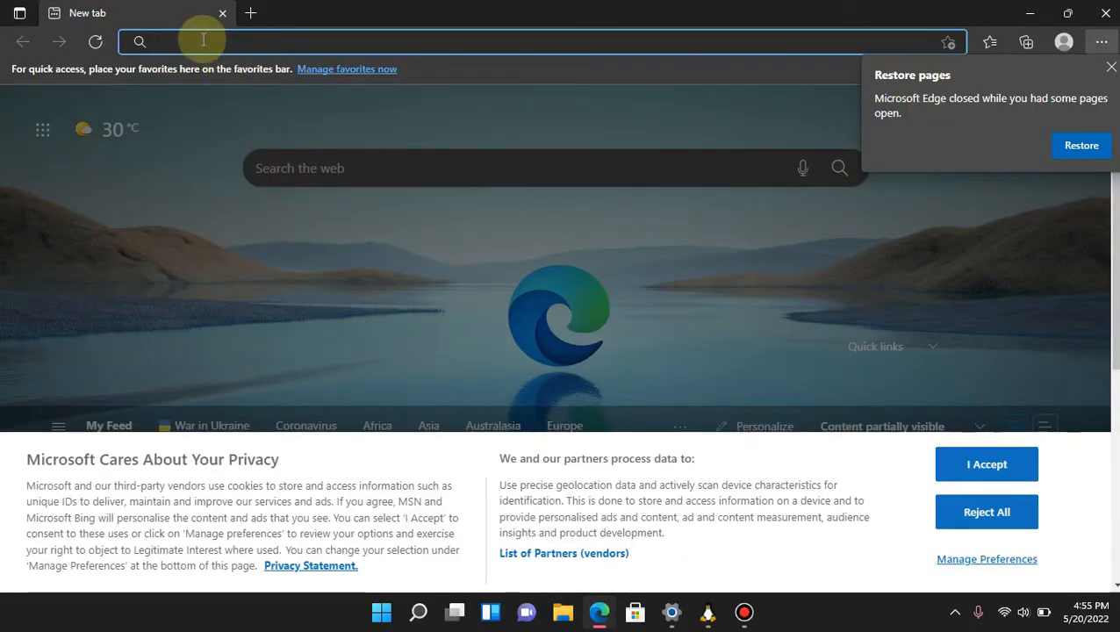
Search the web for rufus, open the official Rufus website from the results, and dismiss the page-restore prompt.
{"action": "type", "text": "rufus"}
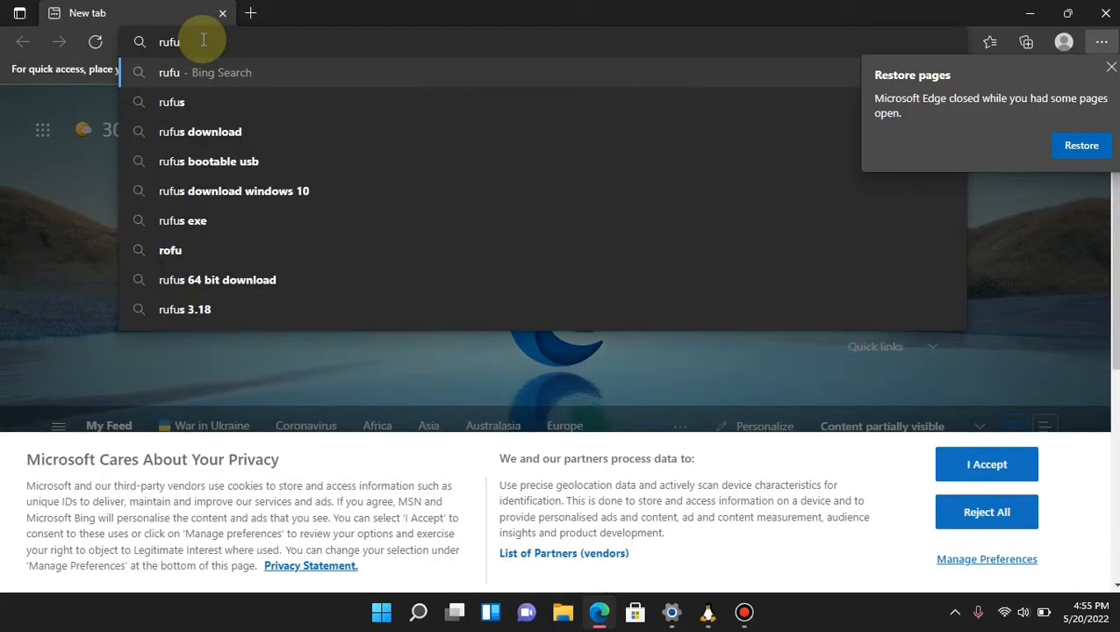
{"action": "key", "text": "Return"}
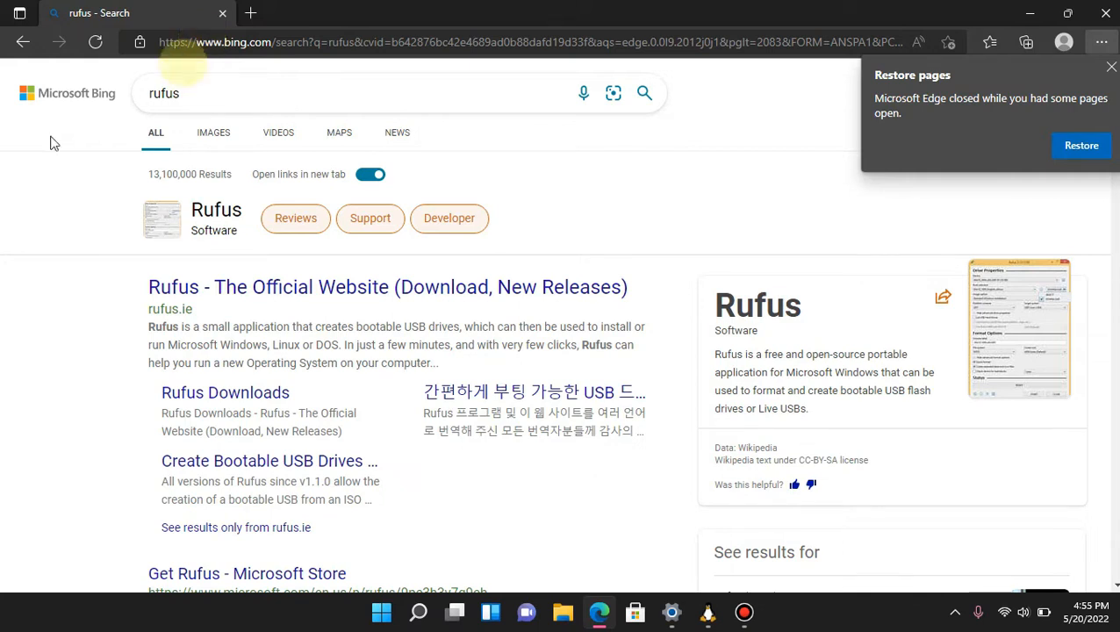
{"action": "left_click", "coordinate": [268, 295]}
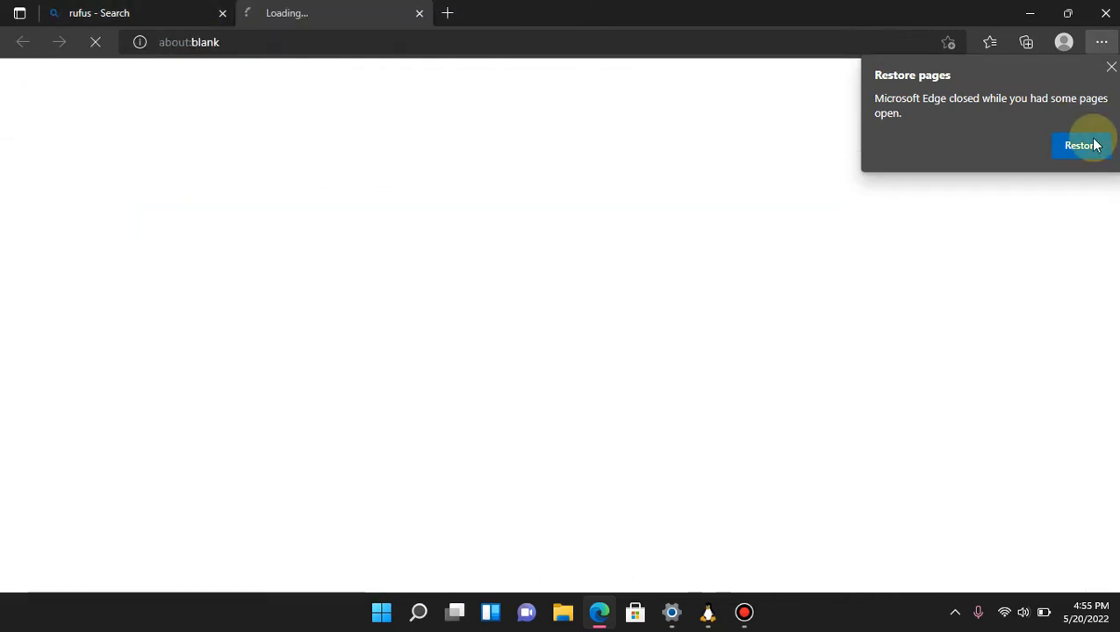
{"action": "left_click", "coordinate": [1111, 68]}
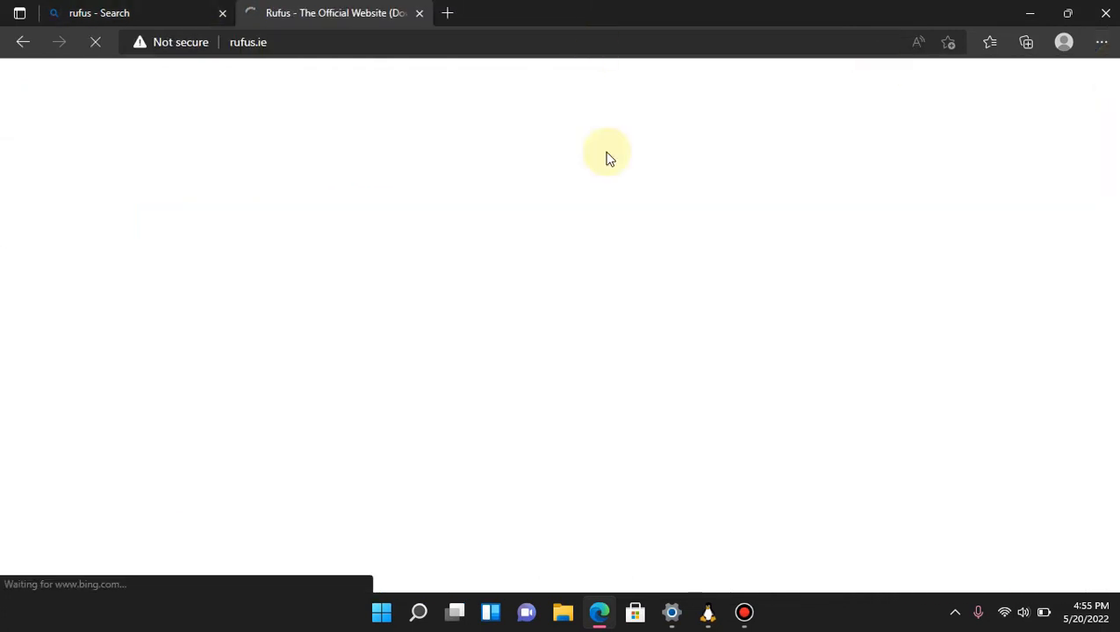
Download Rufus 3.18 from the Download section and open the folder containing the downloaded file.
{"action": "scroll", "coordinate": [503, 420], "scroll_direction": "down", "scroll_amount": 10}
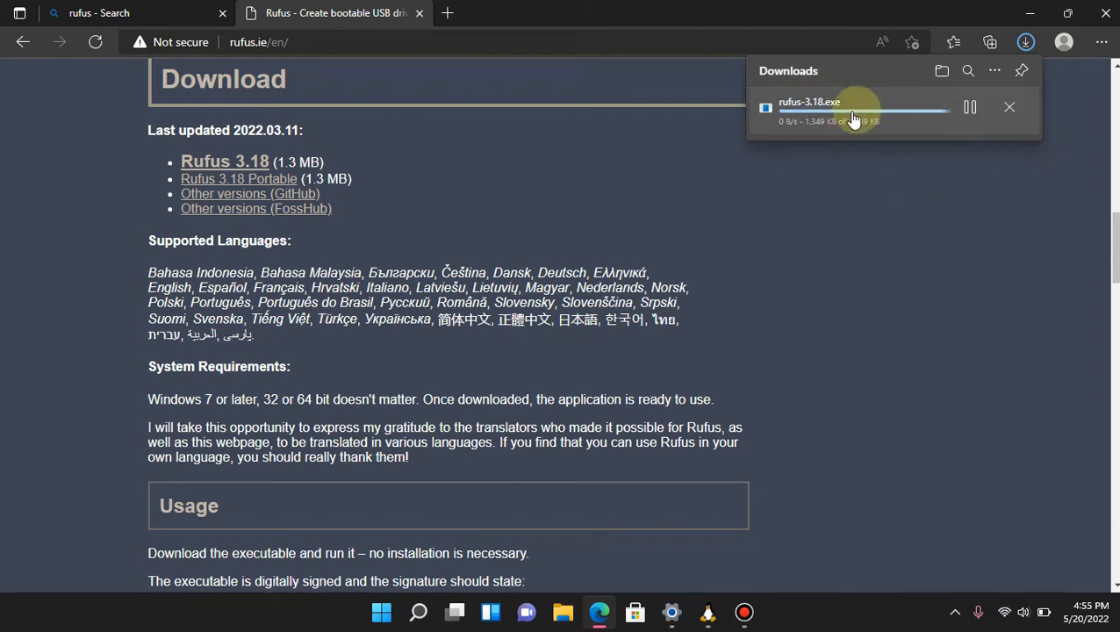
{"action": "left_click", "coordinate": [942, 69]}
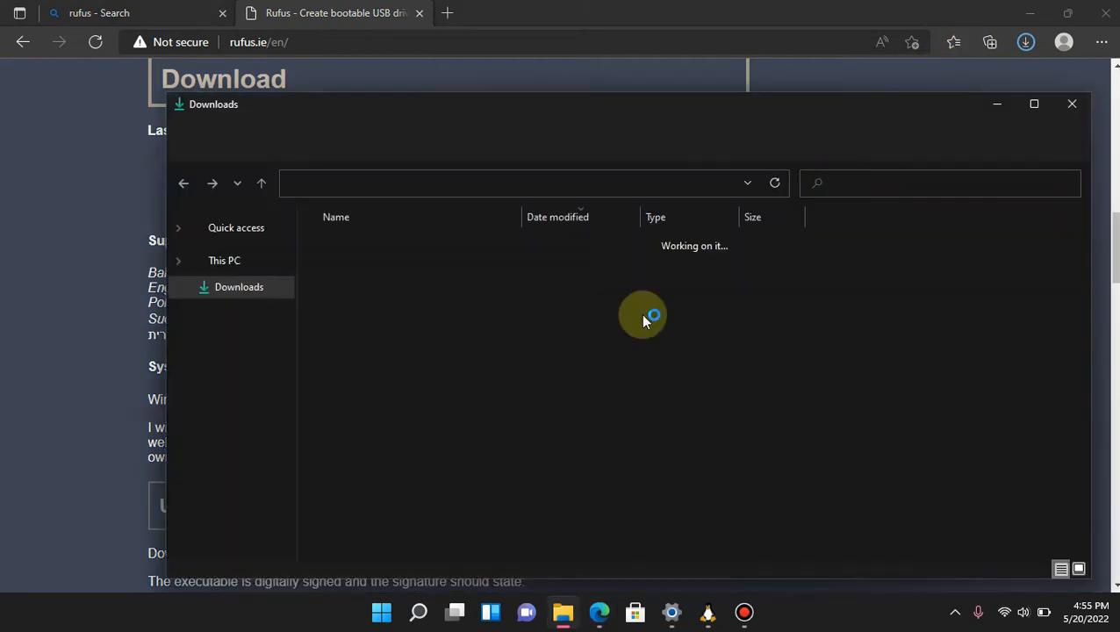
{"action": "left_click_drag", "start_coordinate": [713, 364], "coordinate": [633, 330]}
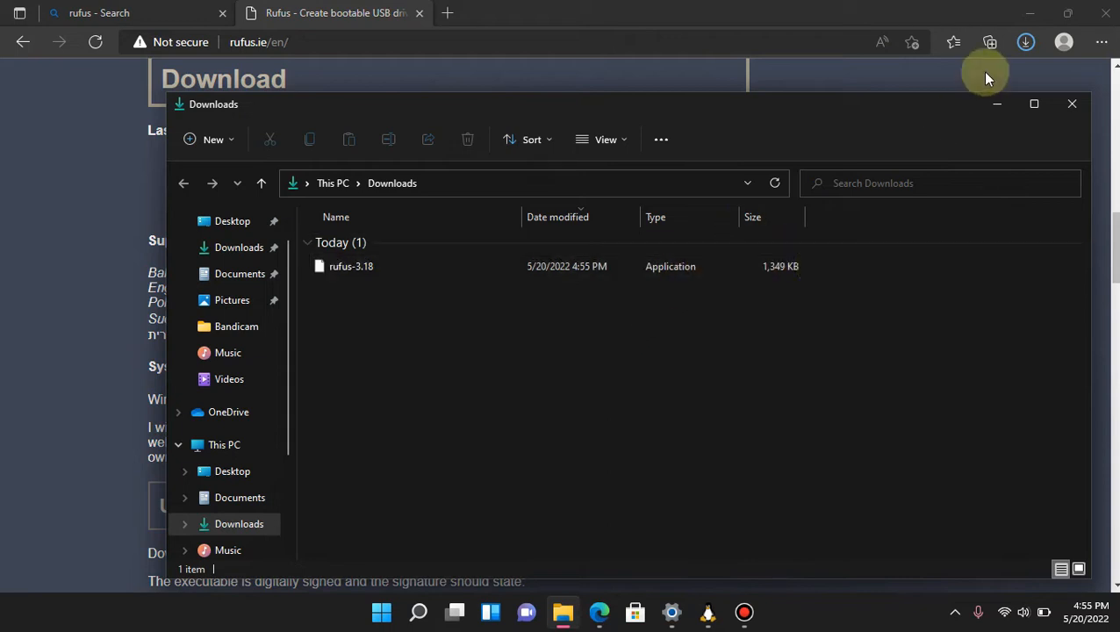
{"action": "left_click", "coordinate": [1027, 44]}
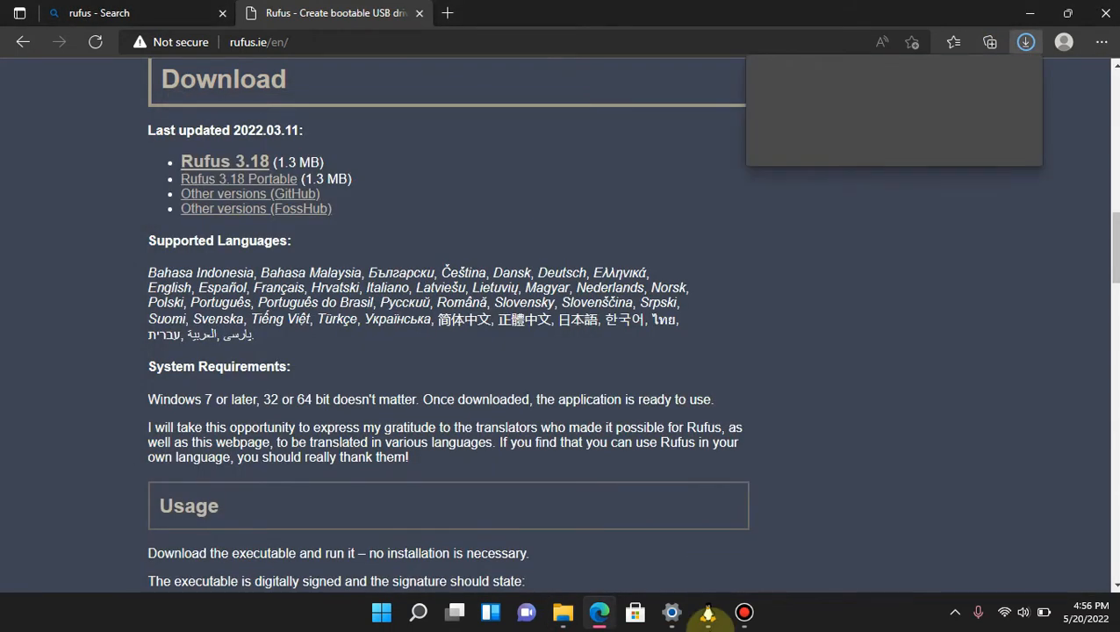
{"action": "left_click", "coordinate": [563, 618]}
{"action": "left_click_drag", "start_coordinate": [445, 271], "coordinate": [230, 256]}
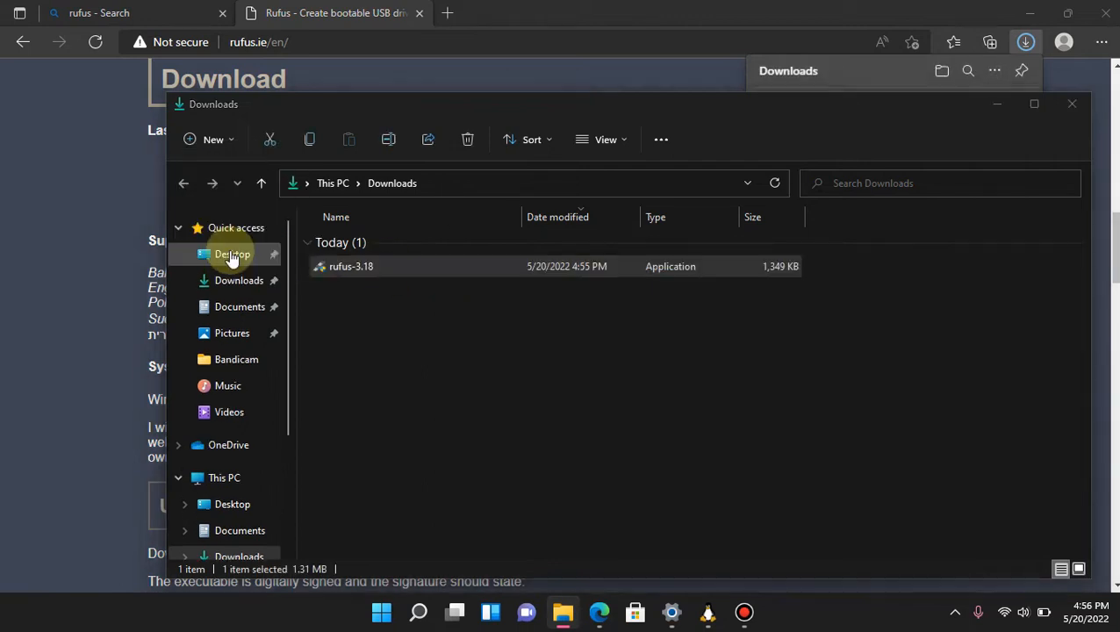
{"action": "left_click", "coordinate": [1032, 20]}
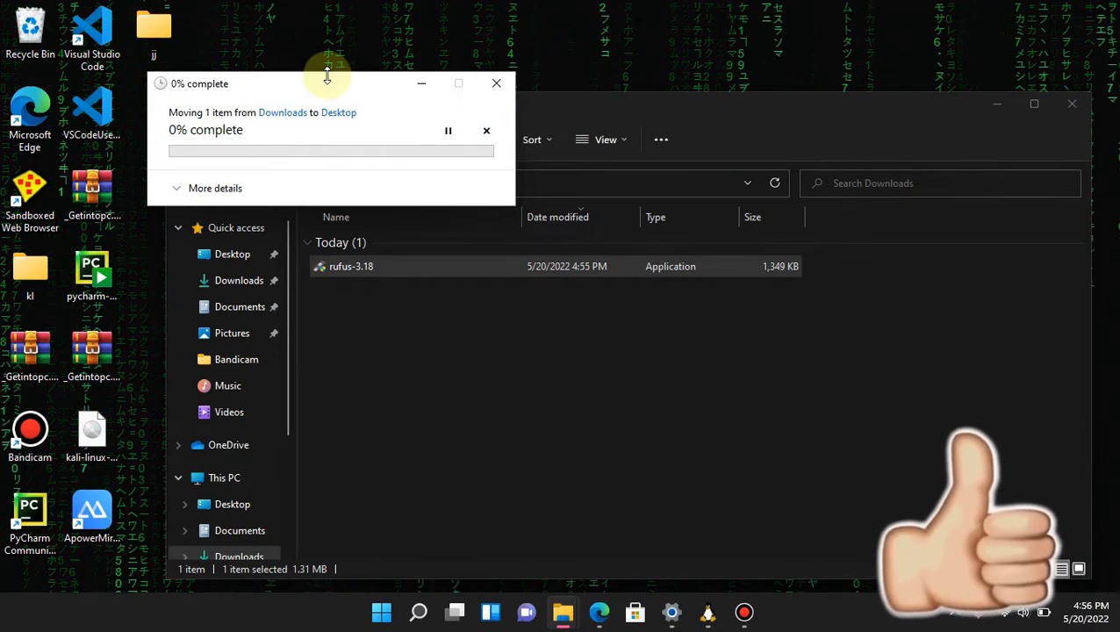
{"action": "left_click_drag", "start_coordinate": [298, 95], "coordinate": [162, 60]}
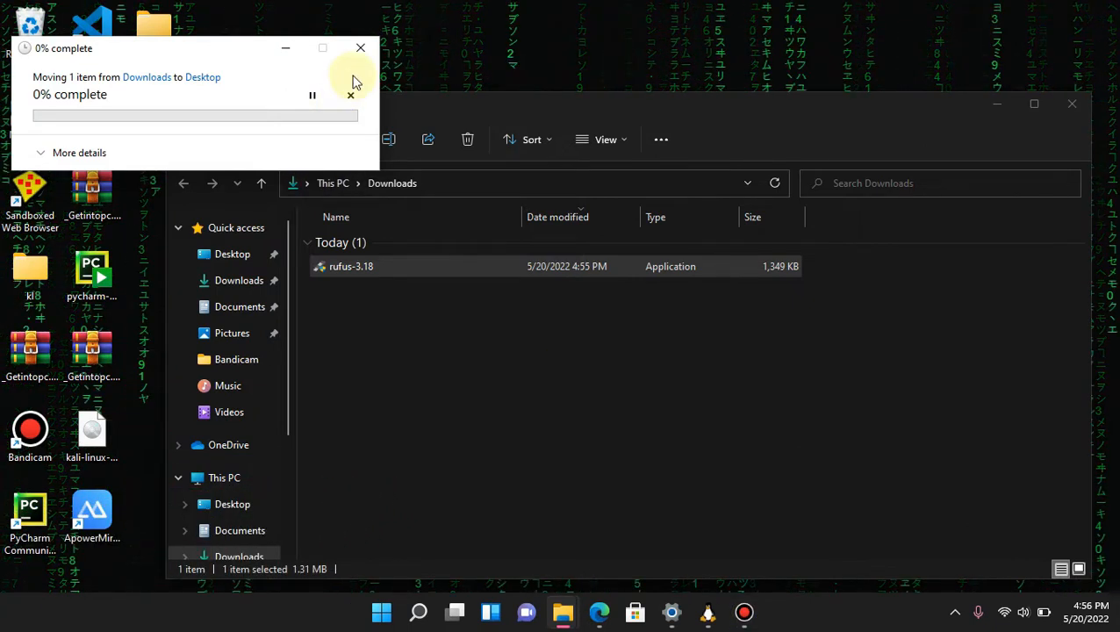
{"action": "left_click", "coordinate": [365, 49]}
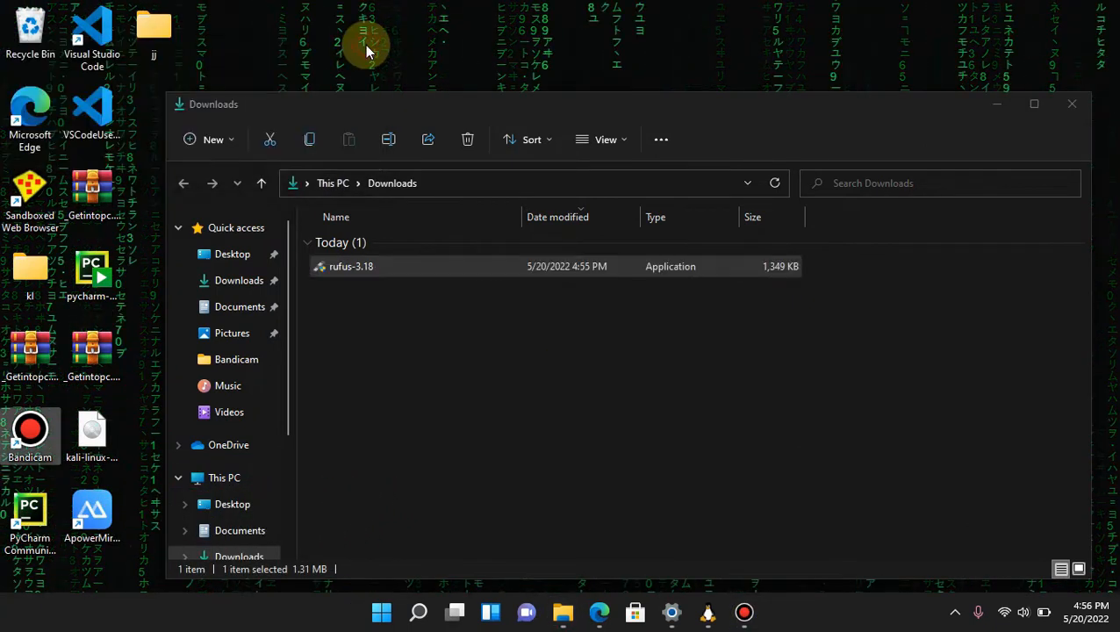
Run rufus-3.18 from the Downloads folder, decline online update checks, and keep the 16 GB drive as the device.
{"action": "double_click", "coordinate": [391, 260]}
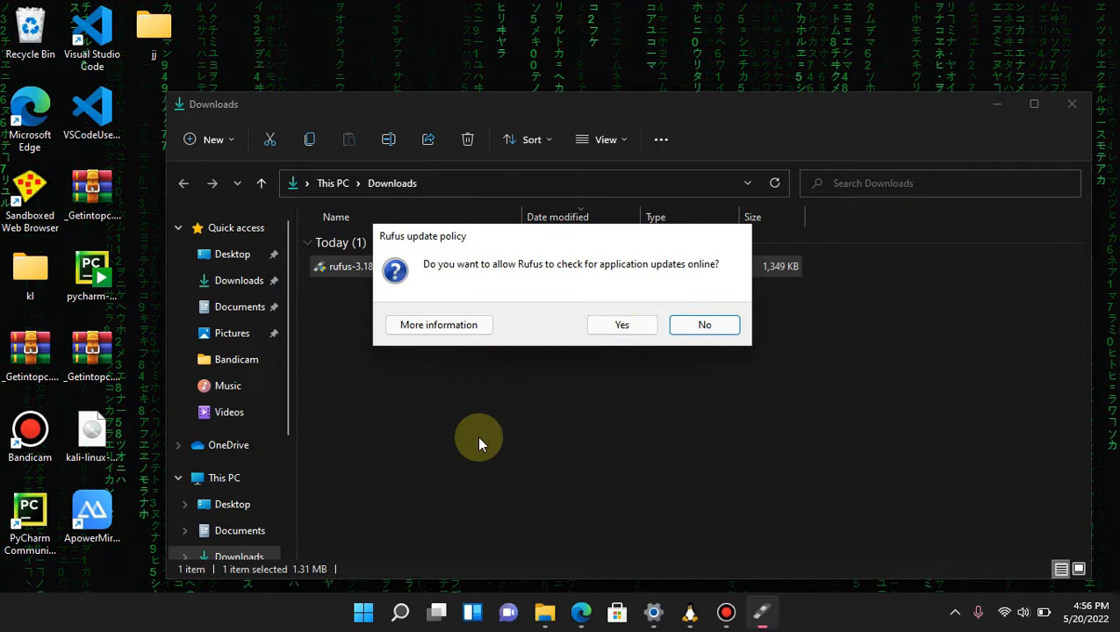
{"action": "left_click", "coordinate": [703, 323]}
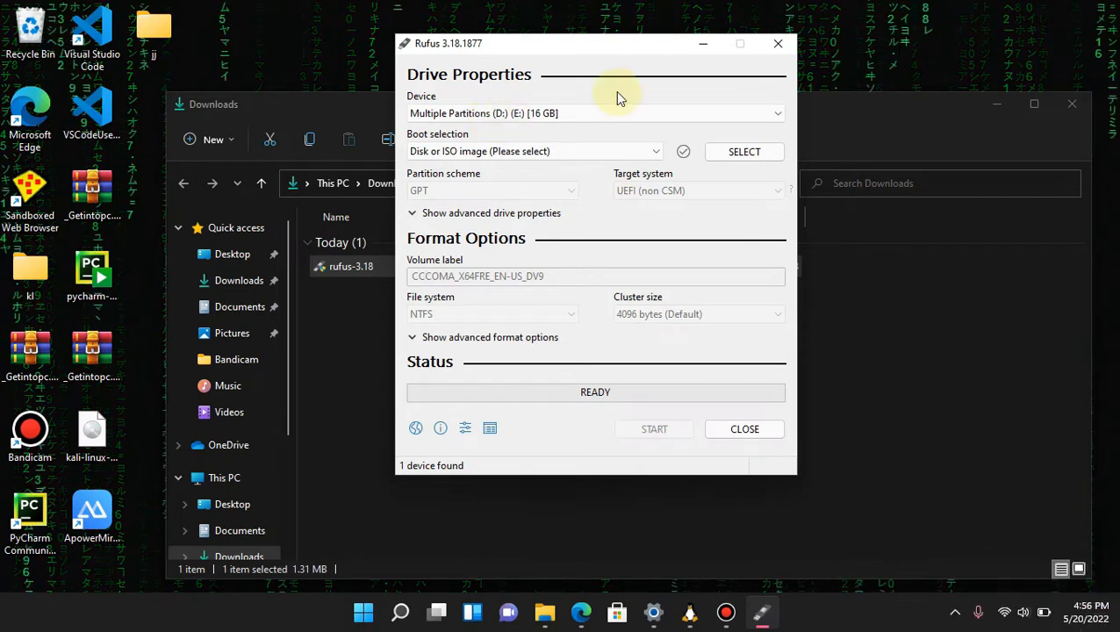
{"action": "left_click", "coordinate": [716, 113]}
{"action": "left_click", "coordinate": [716, 113]}
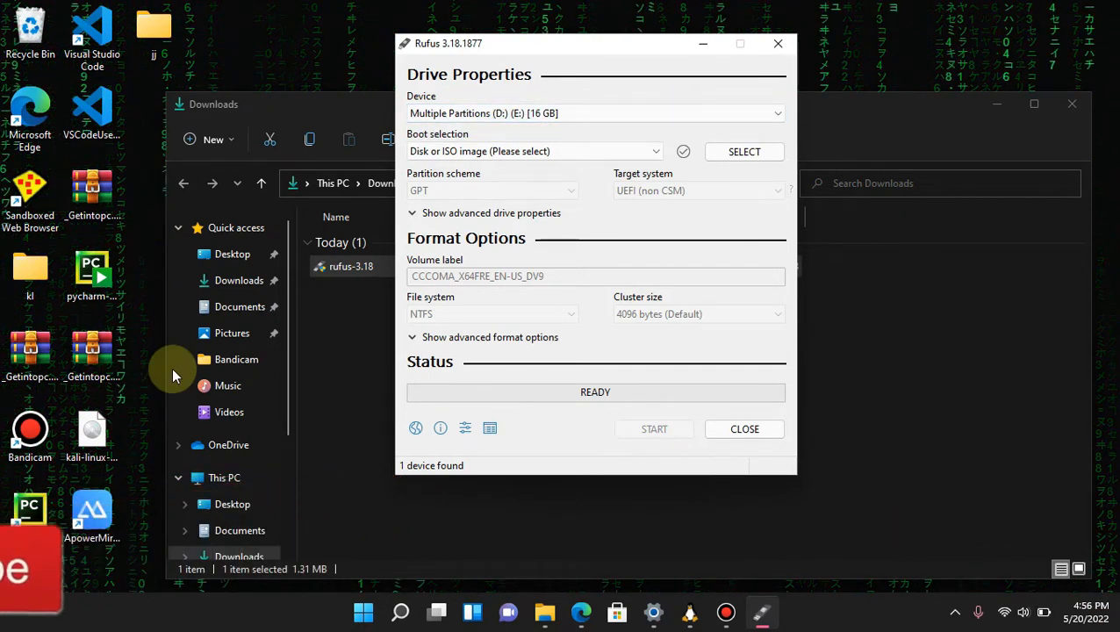
{"action": "scroll", "coordinate": [173, 373], "scroll_direction": "down", "scroll_amount": 4}
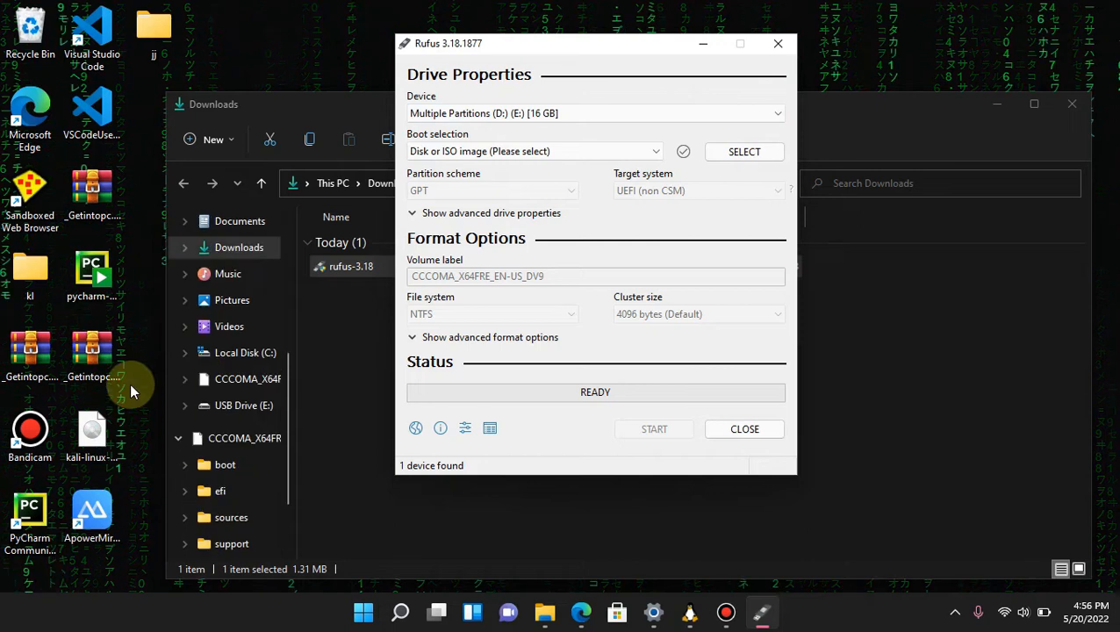
{"action": "left_click", "coordinate": [91, 430]}
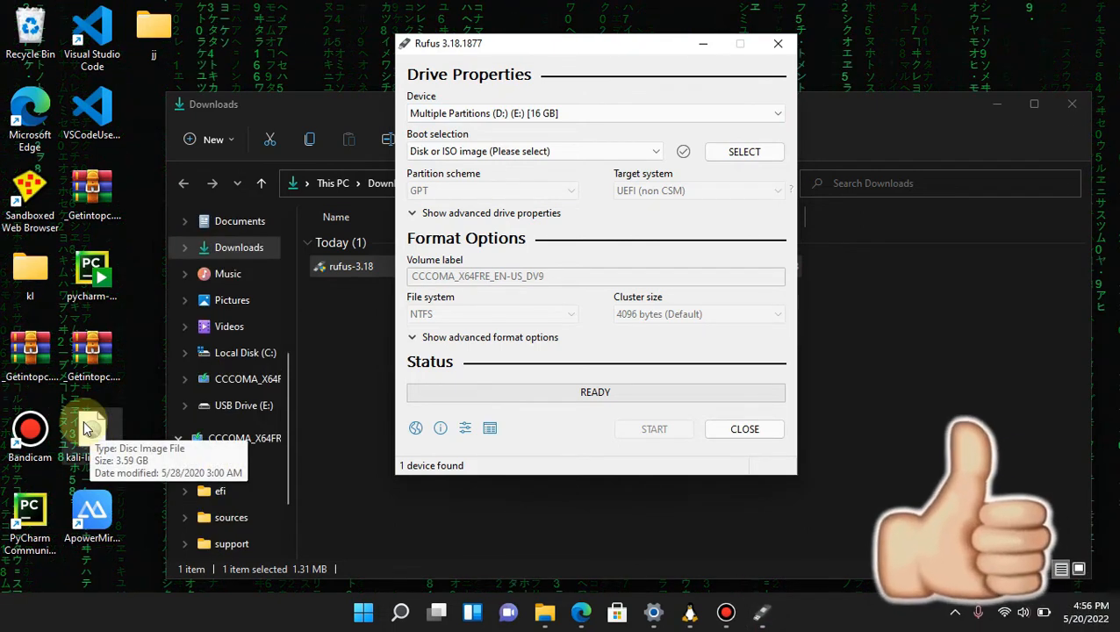
{"action": "left_click", "coordinate": [143, 390]}
{"action": "double_click", "coordinate": [93, 432]}
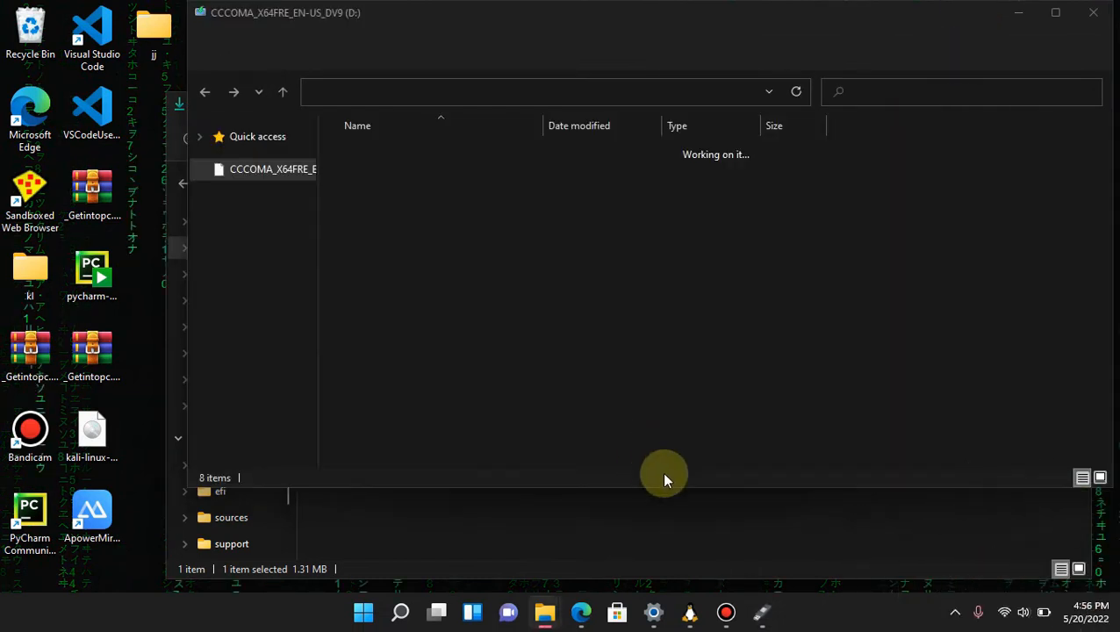
{"action": "left_click", "coordinate": [717, 509]}
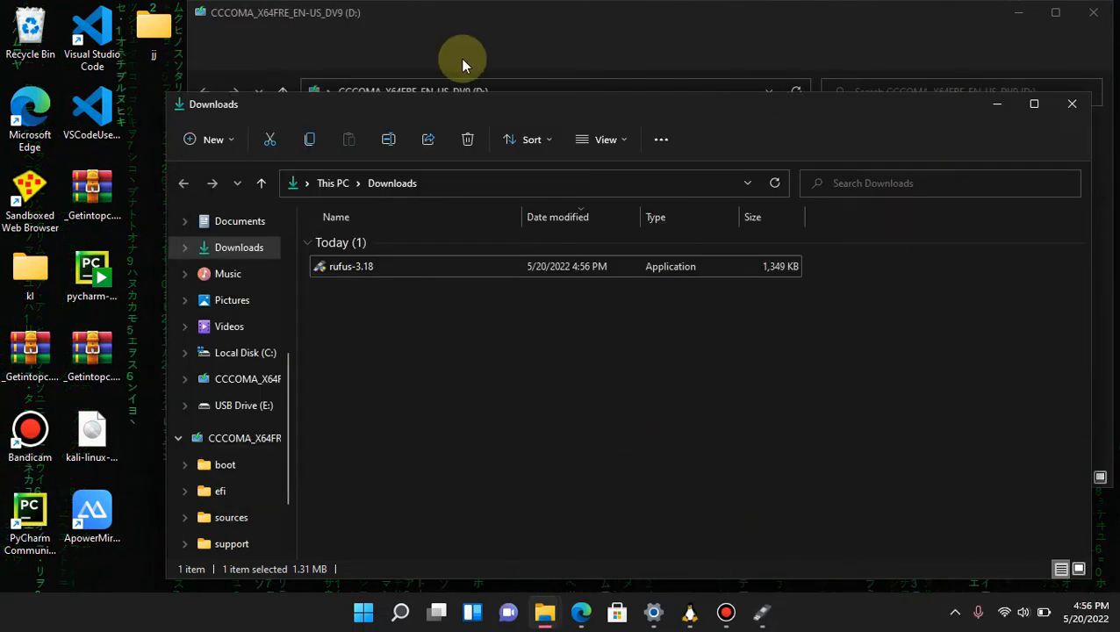
Return to Rufus and load kali-linux-2020.2-installer-amd64.iso from the desktop as the boot selection.
{"action": "left_click", "coordinate": [760, 612]}
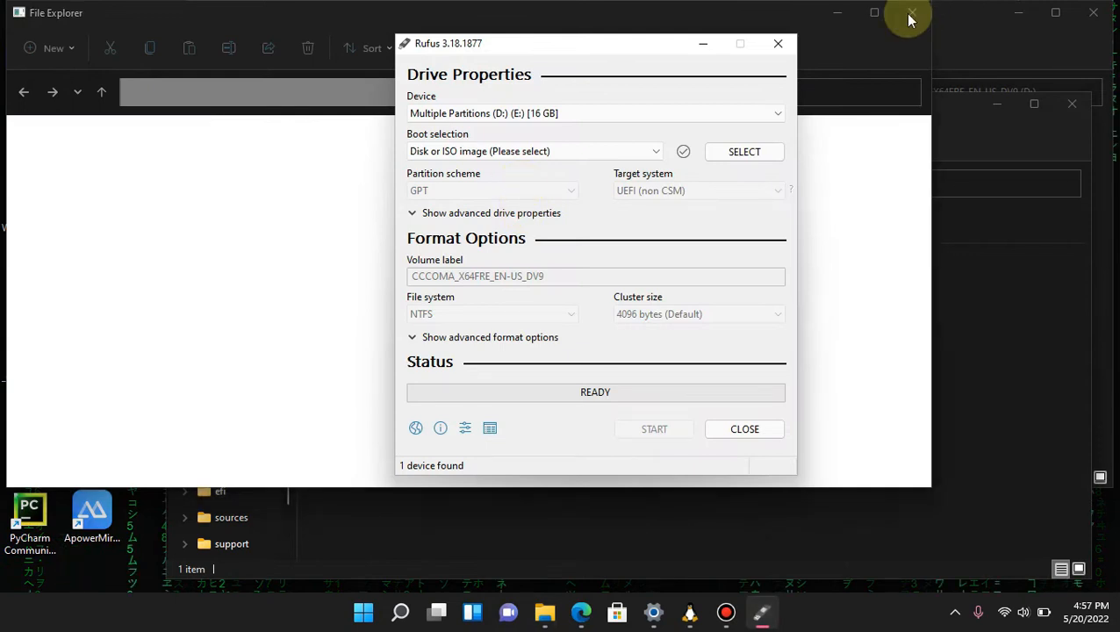
{"action": "left_click", "coordinate": [904, 14]}
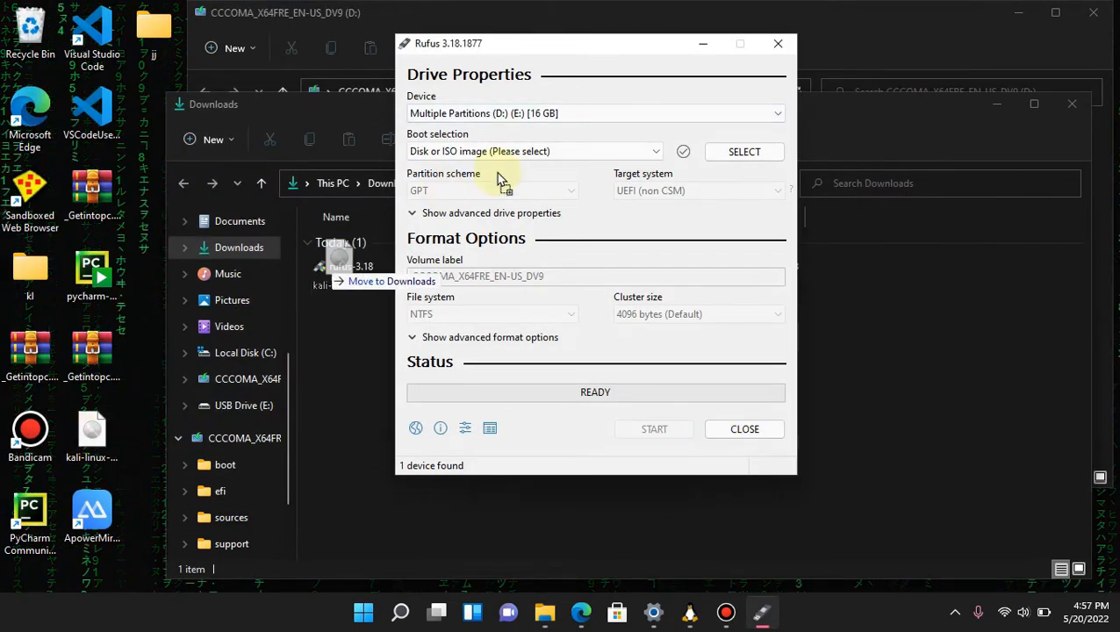
{"action": "left_click_drag", "start_coordinate": [564, 151], "coordinate": [567, 145]}
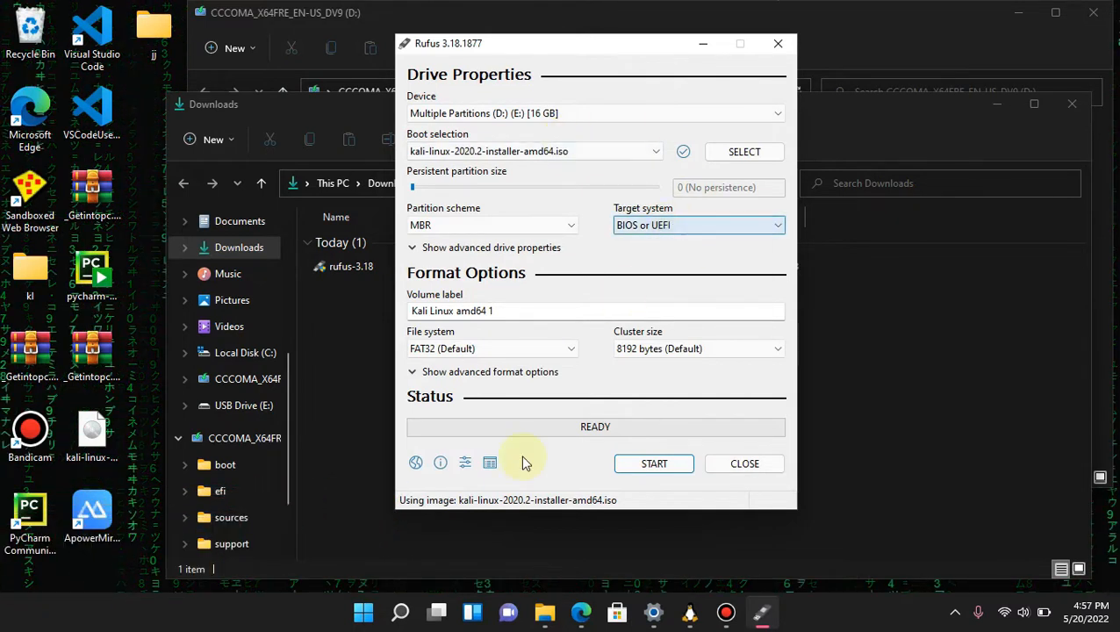
Start writing the Kali image to the 16 GB drive in ISO Image mode, accepting the Syslinux file download and the data erasure.
{"action": "left_click", "coordinate": [669, 465]}
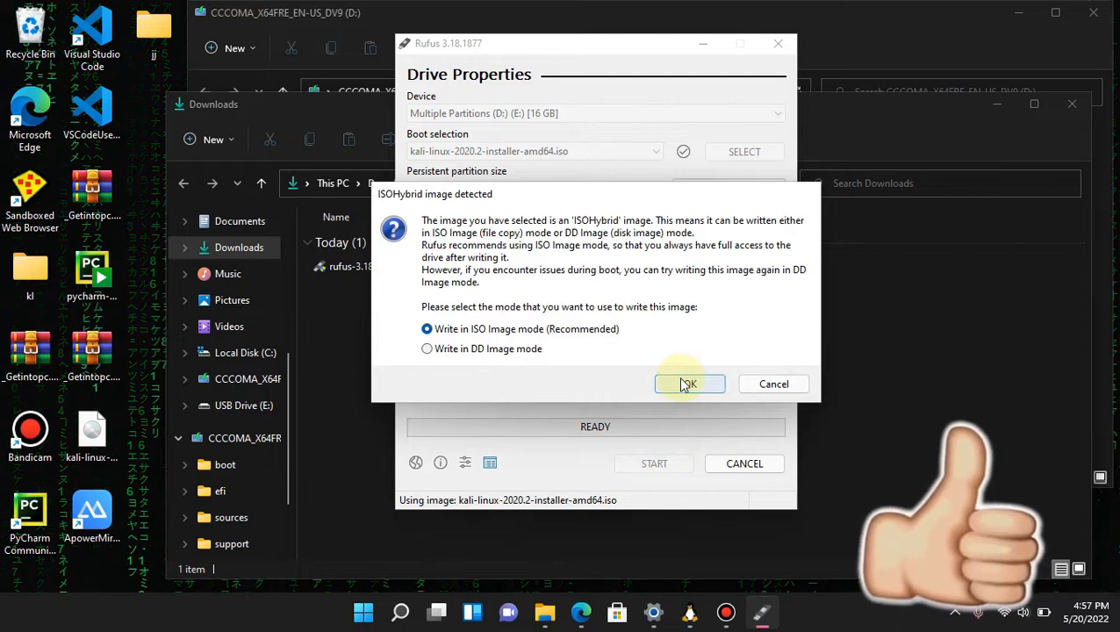
{"action": "left_click", "coordinate": [687, 385]}
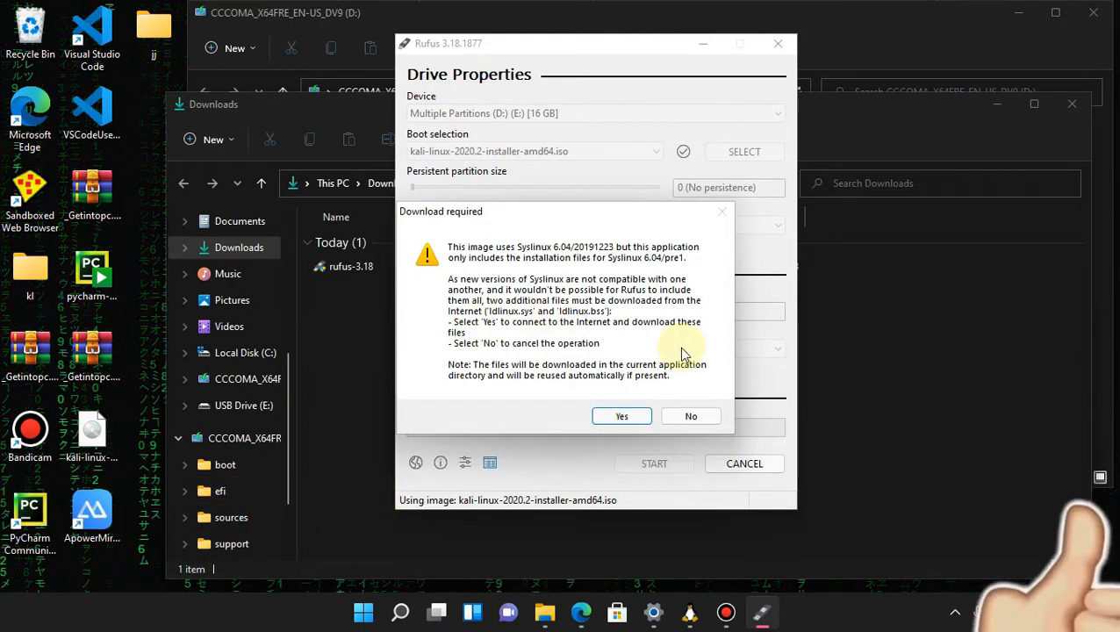
{"action": "left_click", "coordinate": [615, 411]}
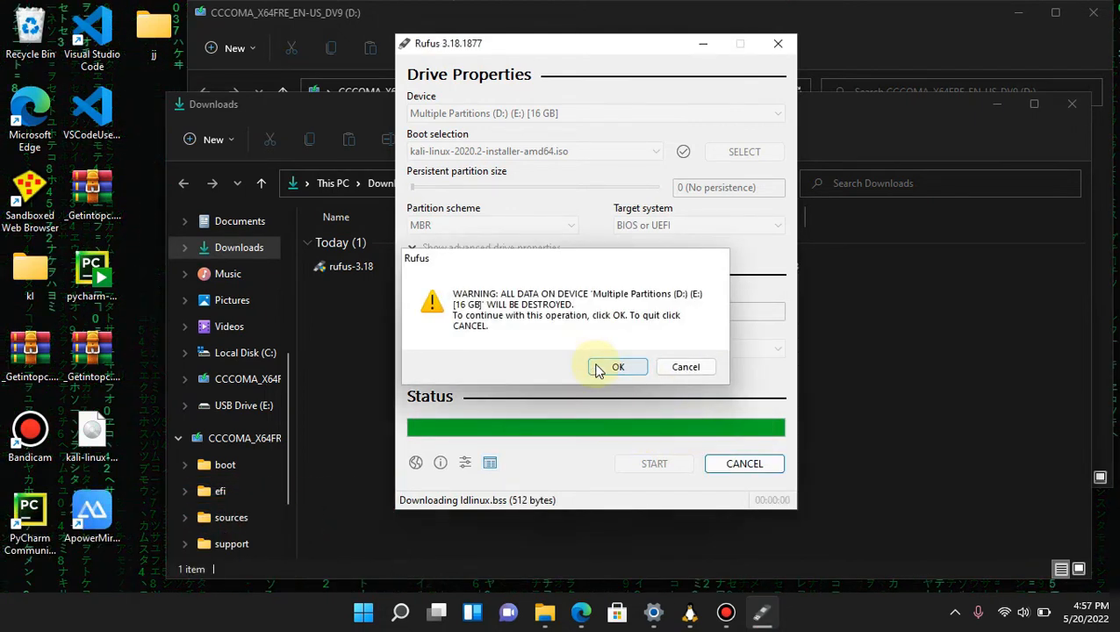
{"action": "left_click", "coordinate": [614, 367]}
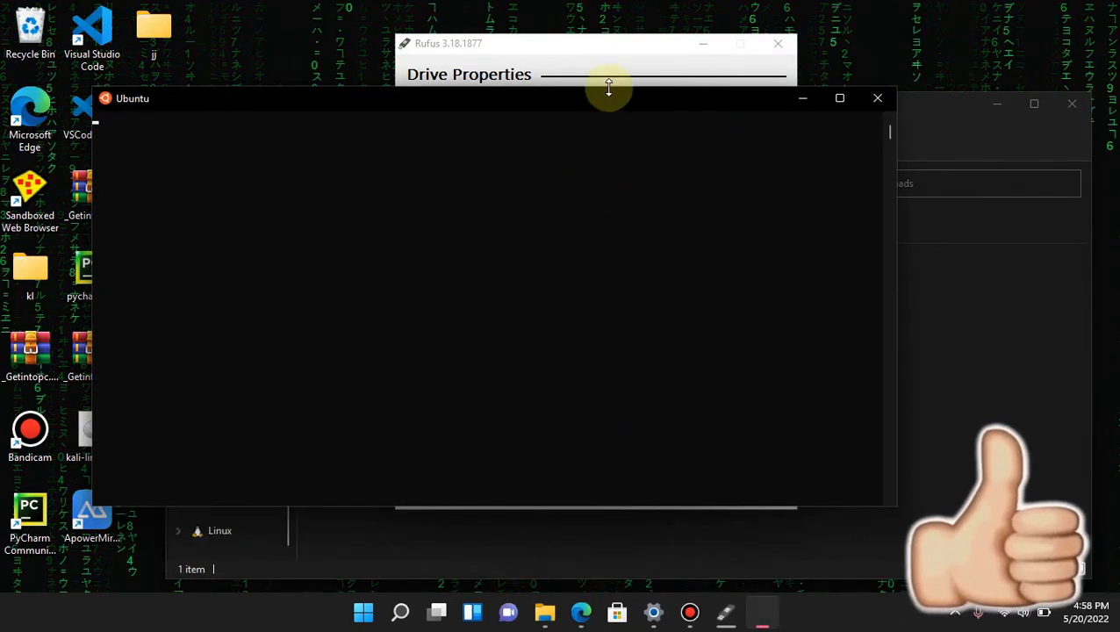
{"action": "left_click", "coordinate": [489, 45]}
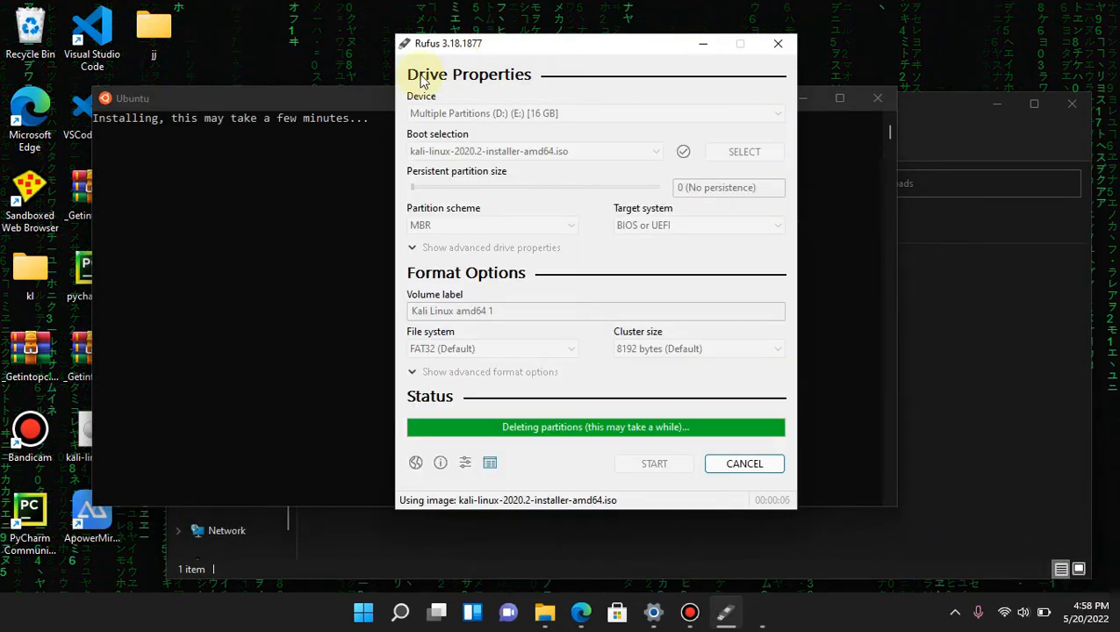
{"action": "left_click", "coordinate": [802, 100]}
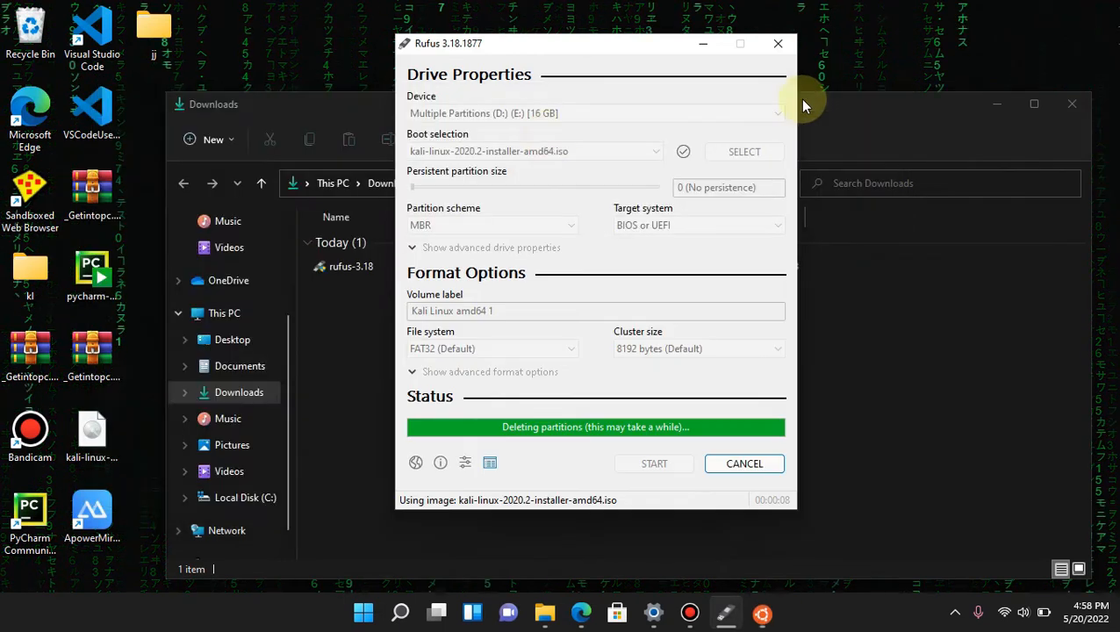